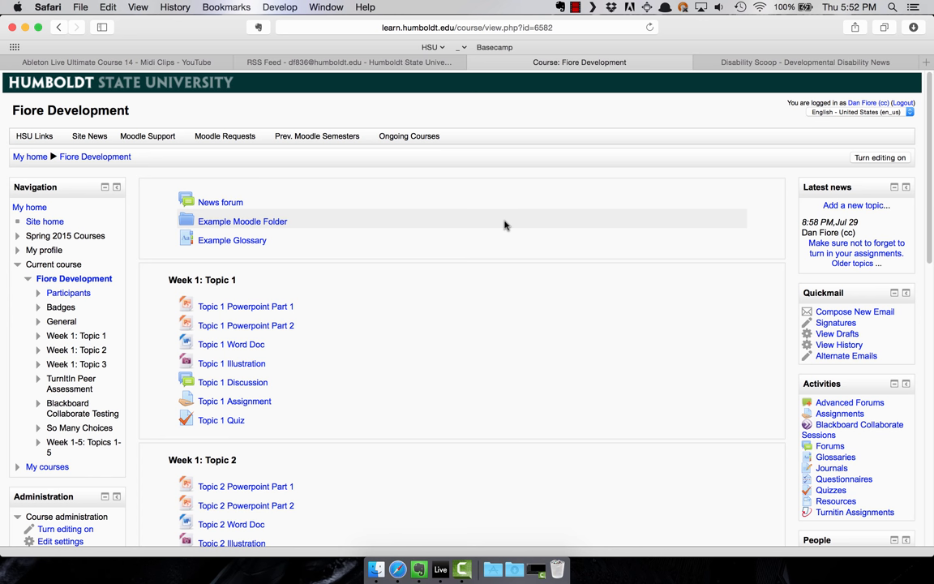
Step: Turn editing on and add a Remote RSS feeds block to the Fiore Development course
left_click(882, 159)
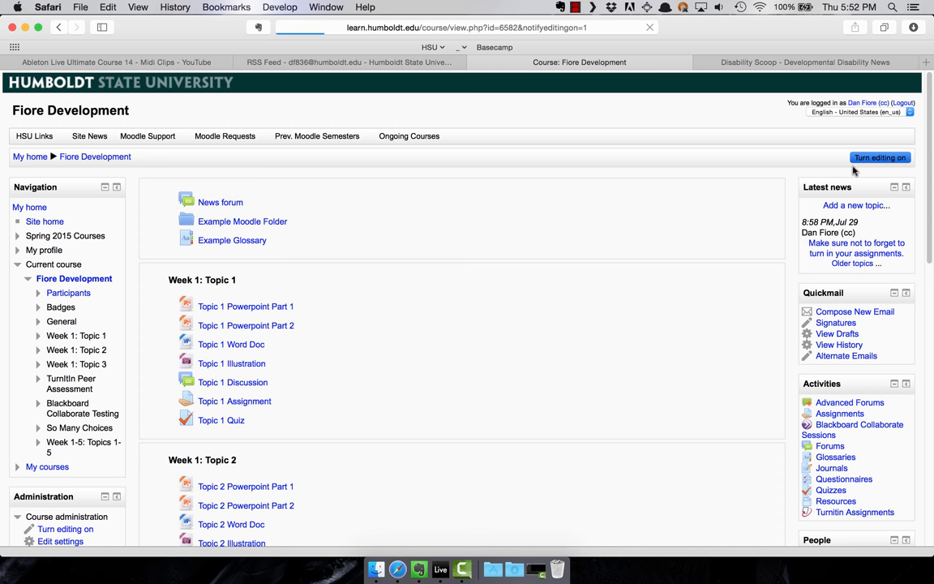
scroll(519, 288, "down", 10)
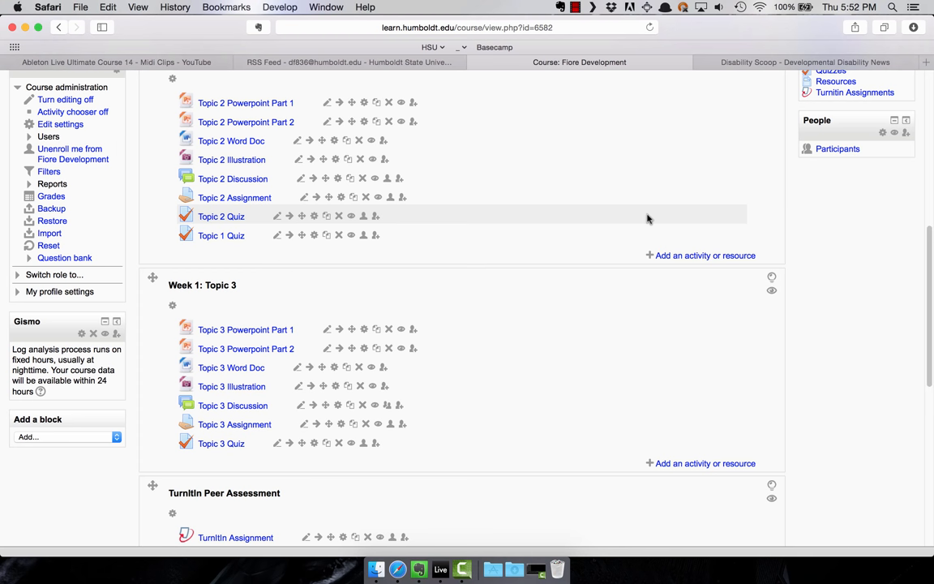
scroll(496, 267, "down", 1)
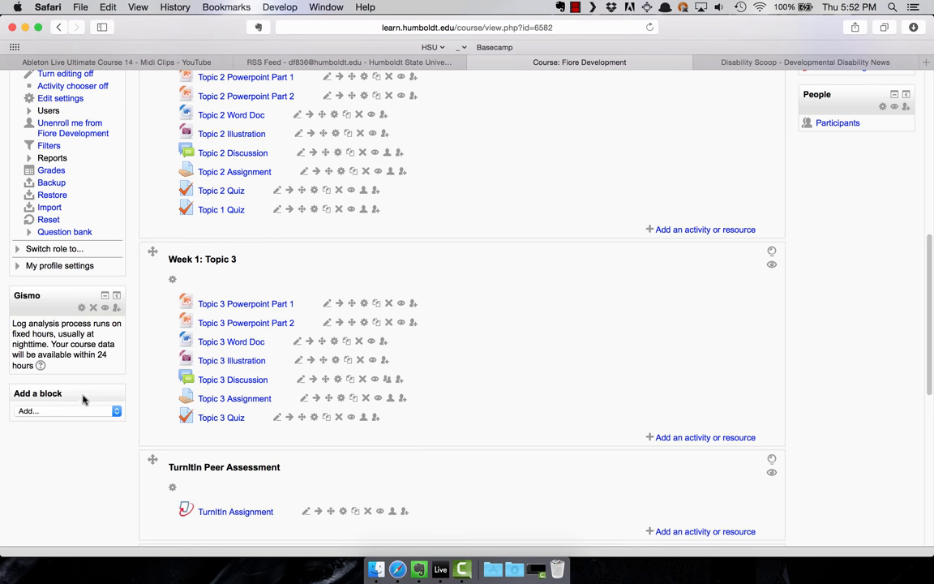
scroll(83, 381, "down", 2)
left_click(97, 349)
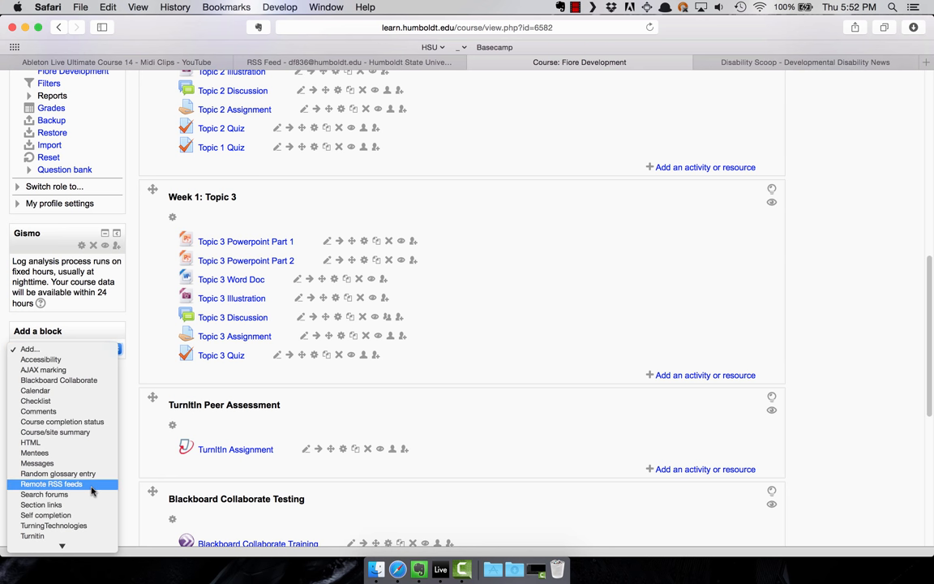
left_click(92, 484)
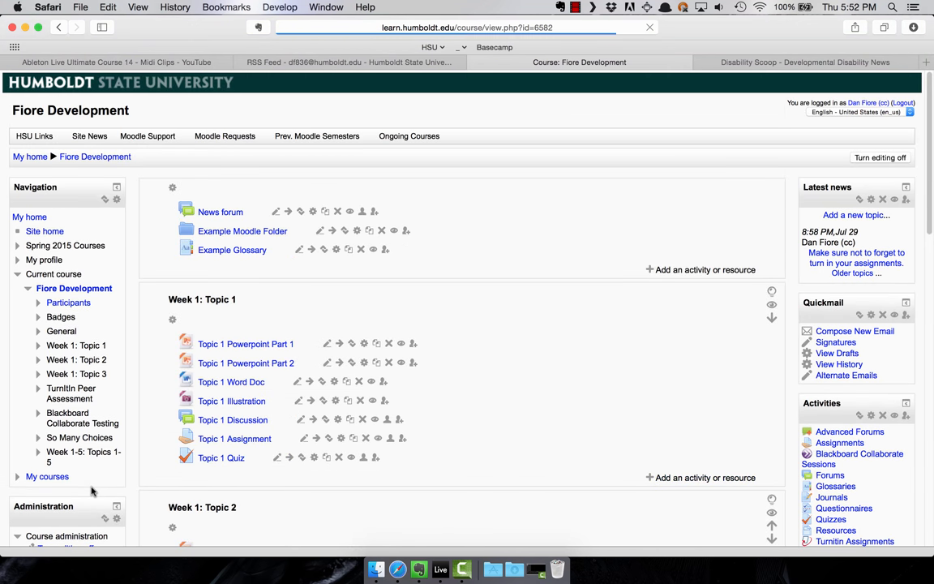
scroll(171, 389, "down", 5)
scroll(166, 373, "down", 4)
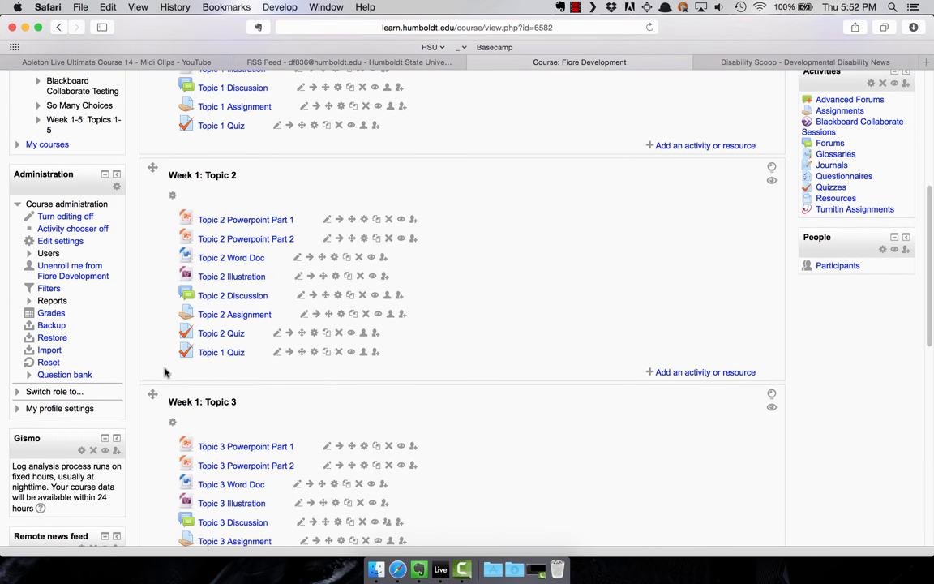
scroll(164, 369, "down", 3)
scroll(164, 369, "down", 2)
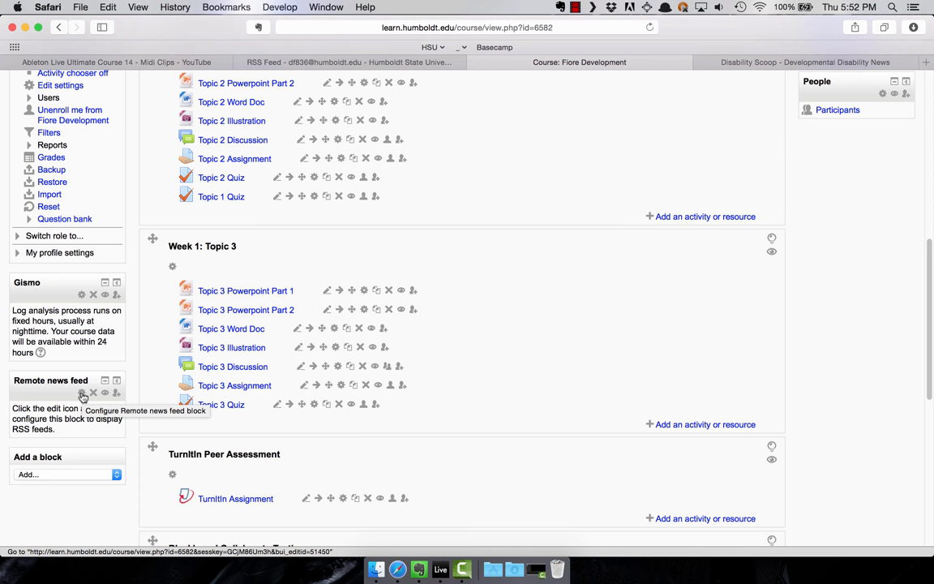
Step: Reach the empty Add a new feed form via Add/edit feeds, then switch to the Disability Scoop site
left_click(82, 395)
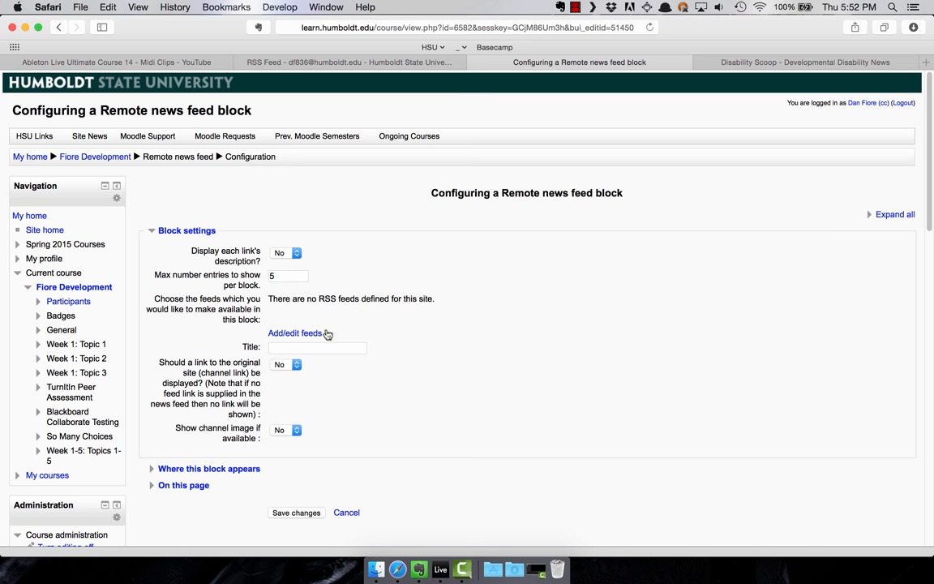
left_click(296, 335)
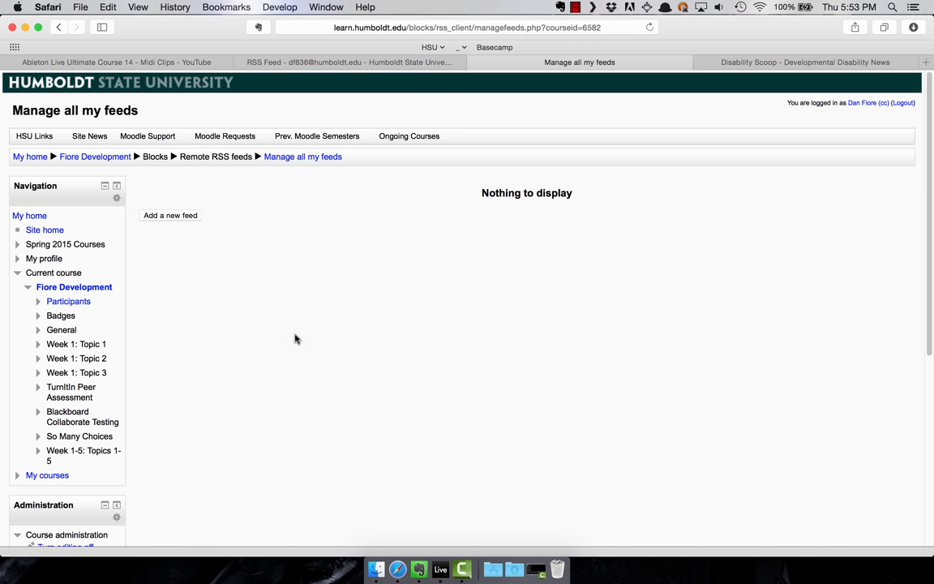
left_click(166, 217)
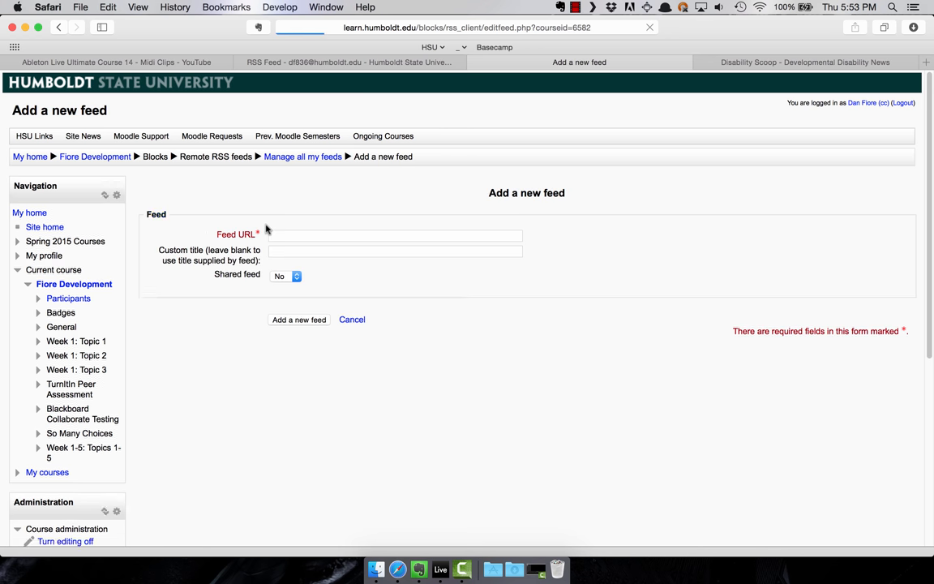
left_click(276, 235)
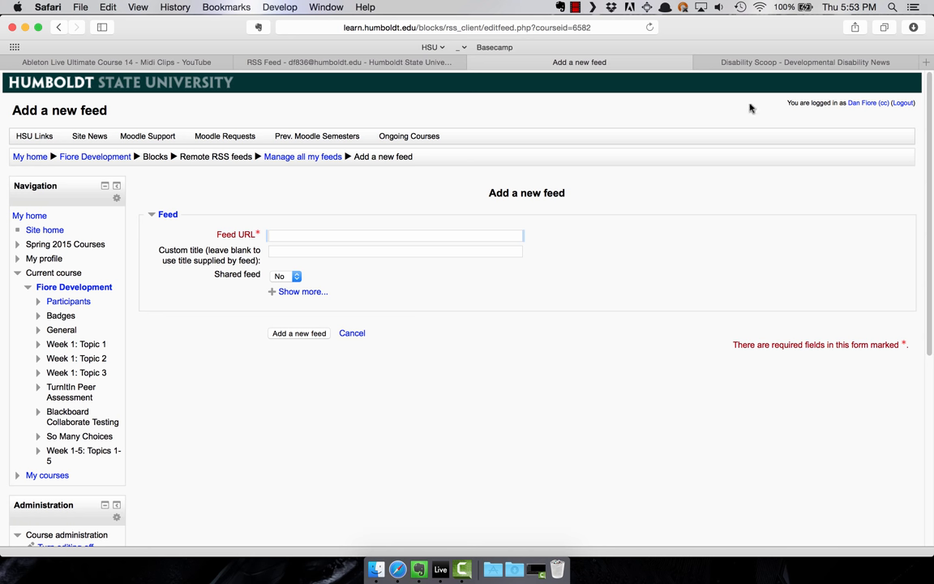
left_click(752, 64)
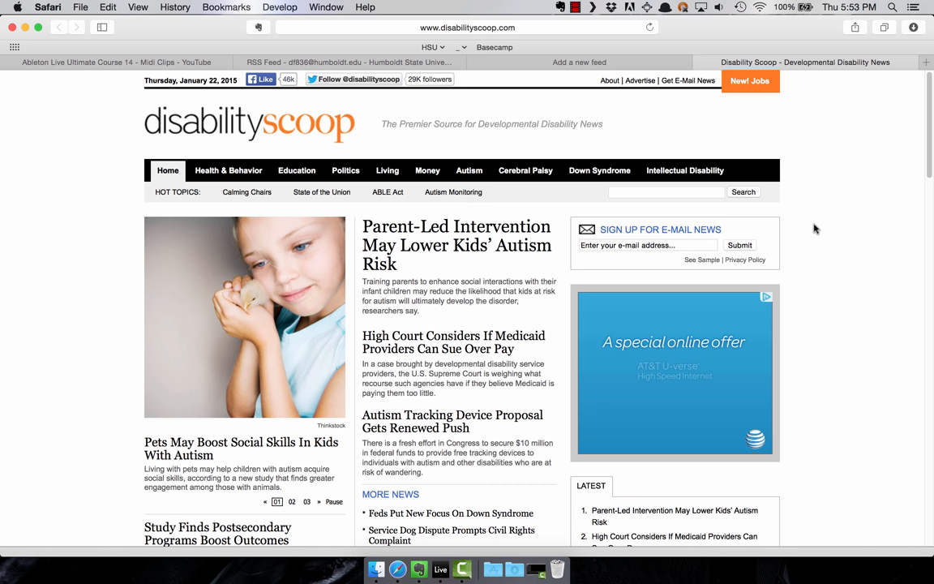
scroll(814, 229, "down", 5)
scroll(815, 229, "down", 5)
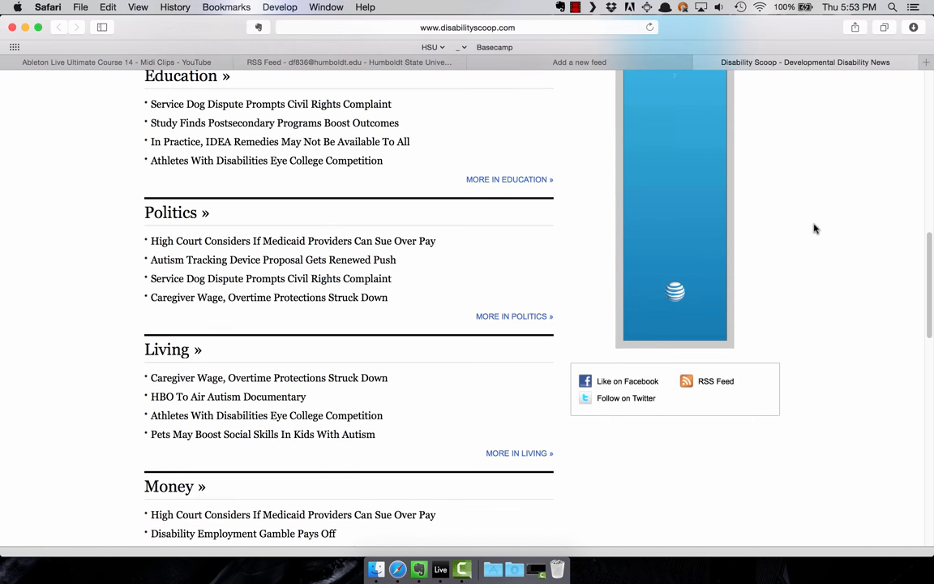
scroll(815, 228, "down", 2)
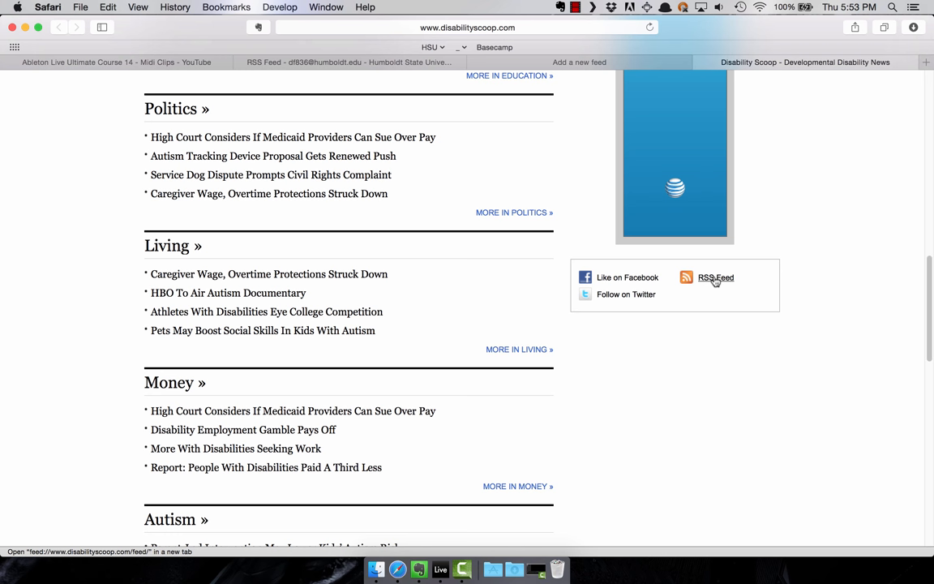
Step: Copy the link address of Disability Scoop's 'RSS Feed' link
right_click(715, 280)
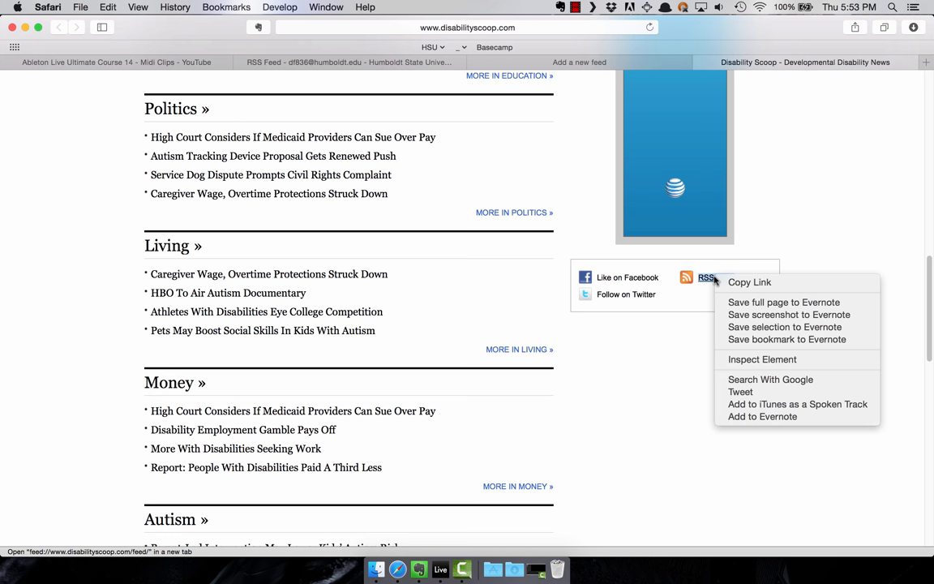
left_click(786, 284)
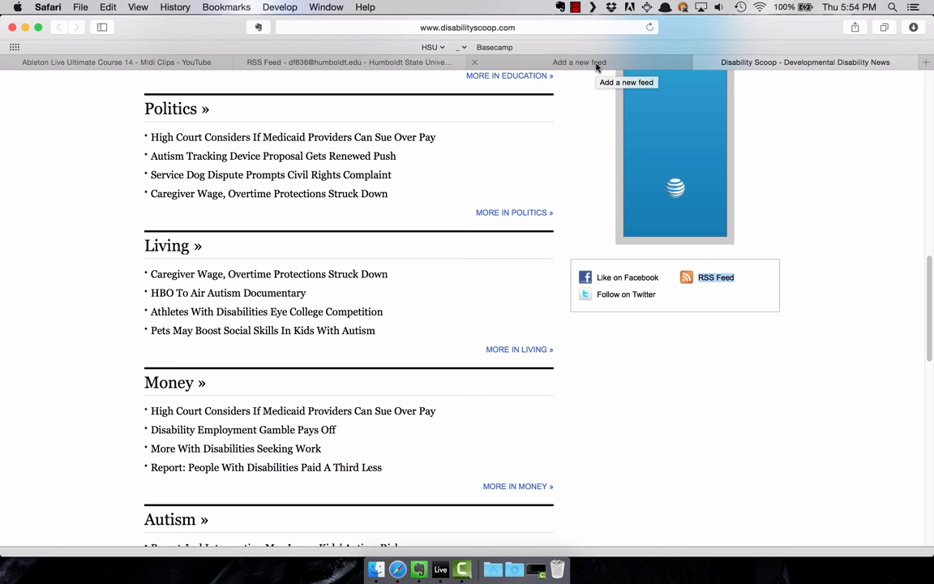
right_click(715, 277)
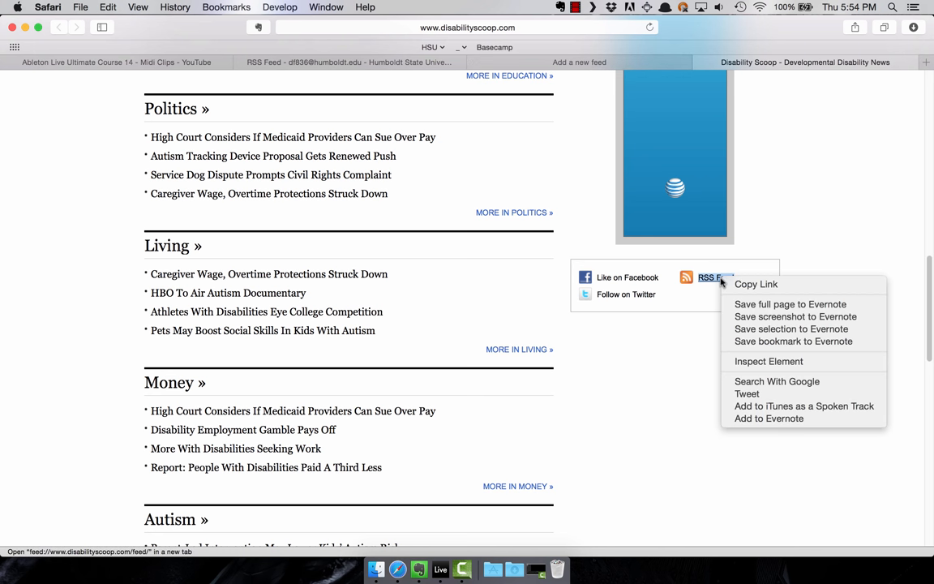
left_click(793, 287)
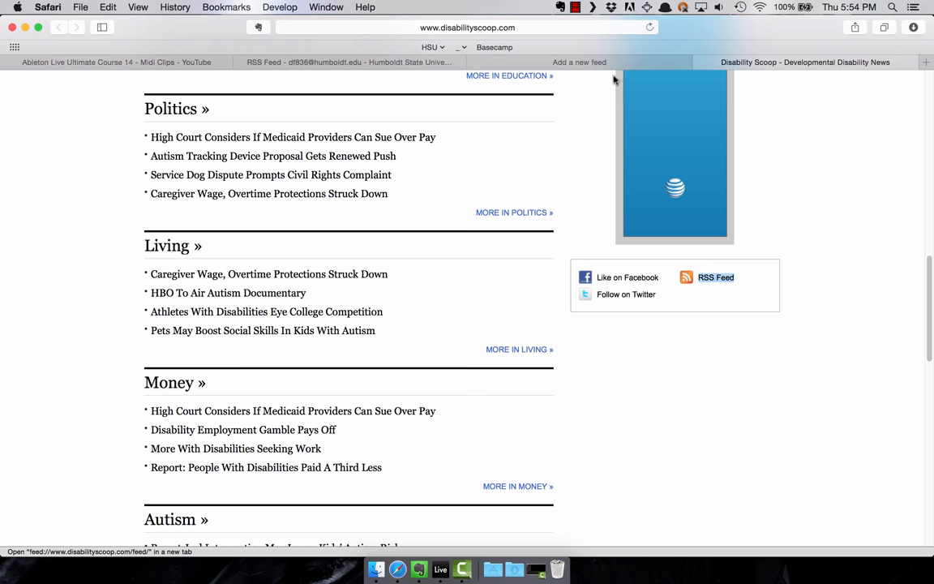
Step: Paste the Disability Scoop feed address into Feed URL, check it, and add the new feed
left_click(579, 61)
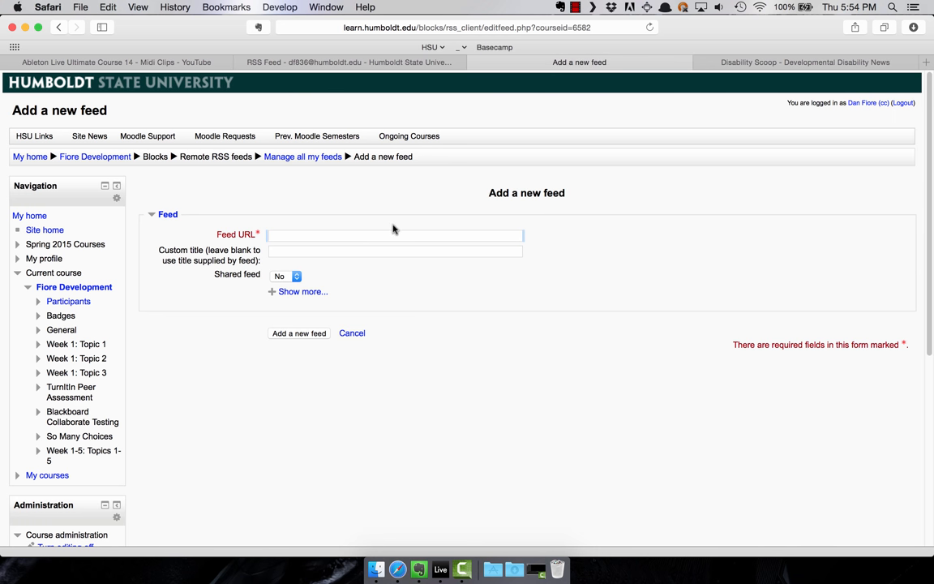
right_click(290, 234)
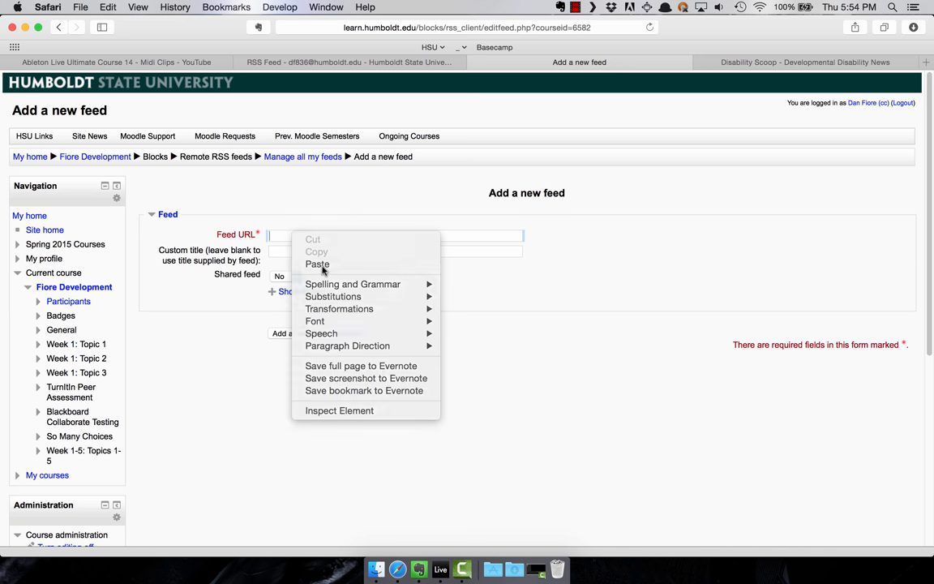
left_click(318, 264)
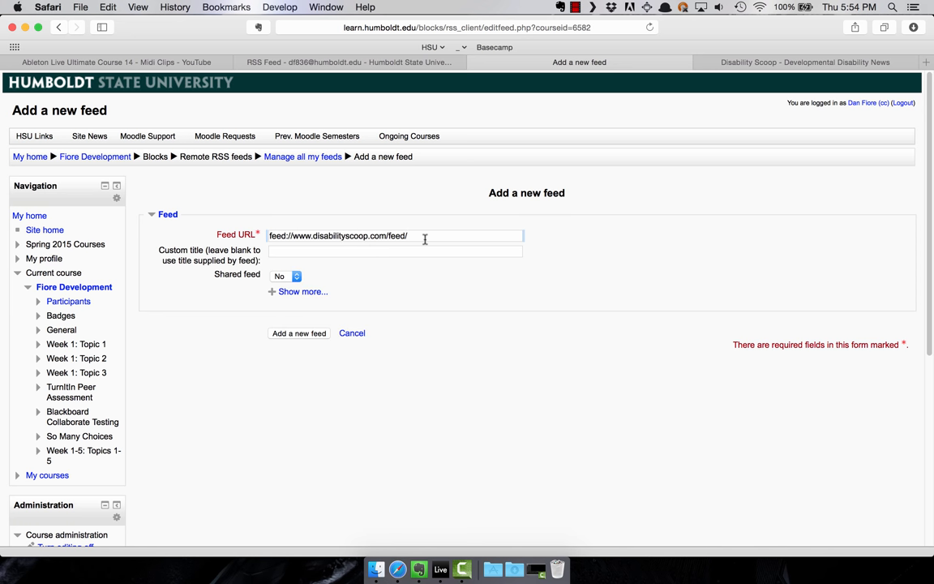
left_click_drag(285, 235, 241, 239)
type("http")
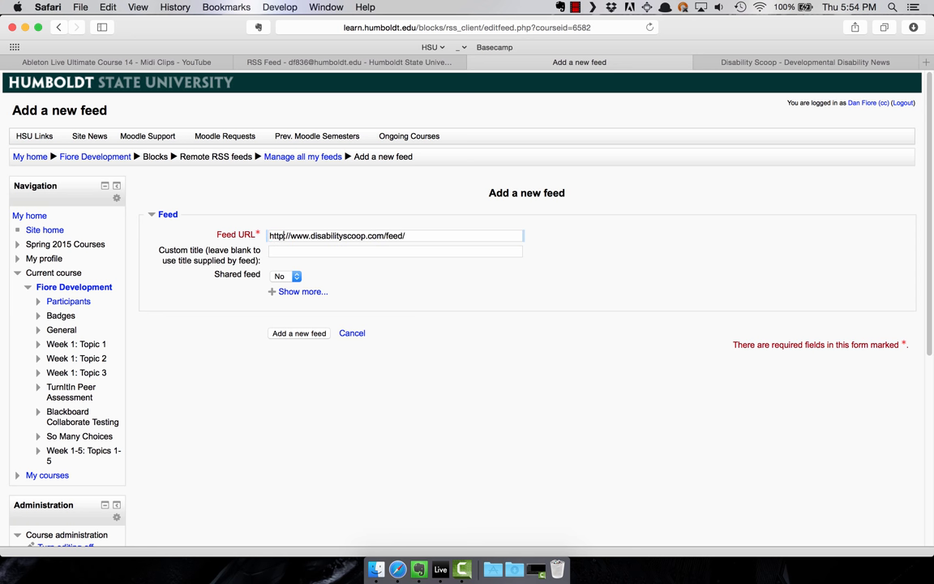
left_click(428, 235)
left_click_drag(268, 235, 293, 242)
left_click(300, 333)
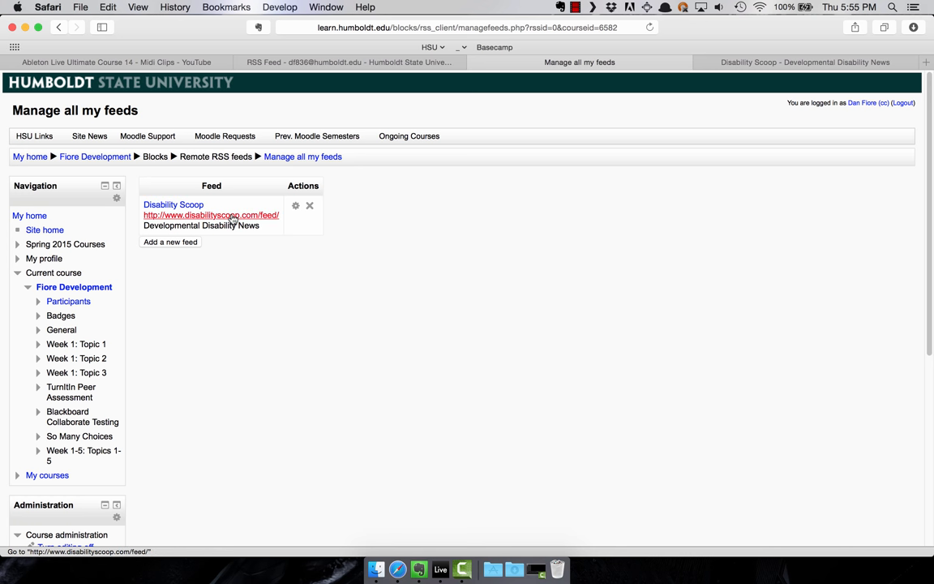
left_click_drag(143, 225, 263, 226)
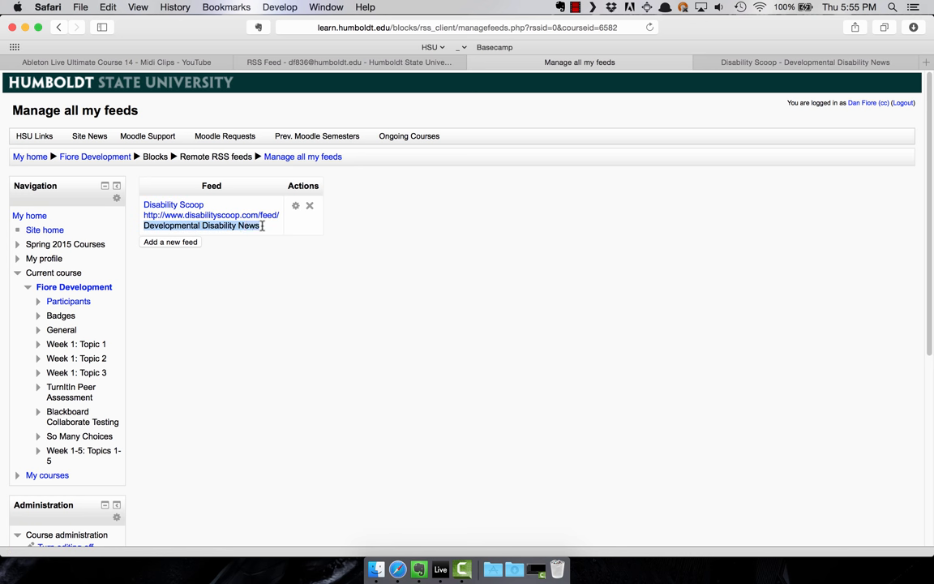
left_click(212, 229)
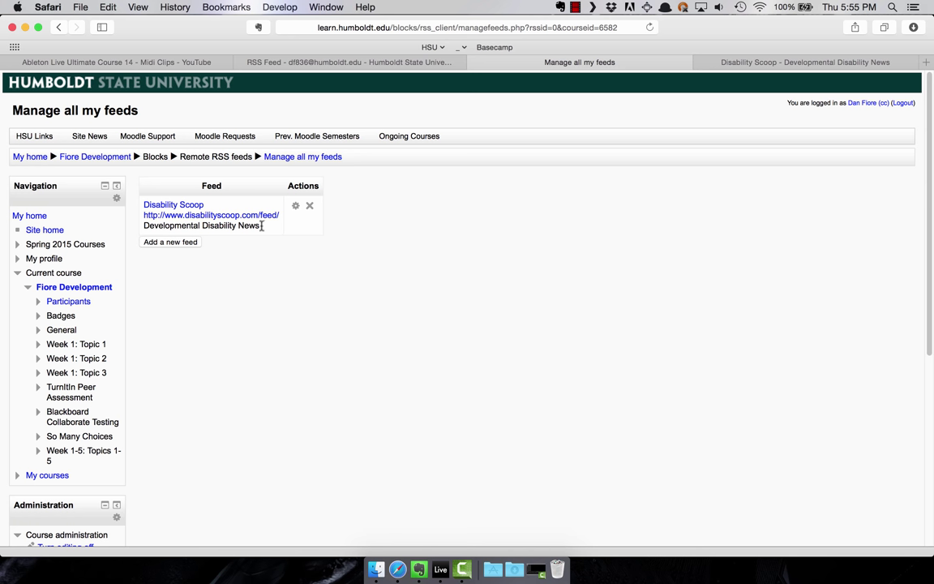
triple_click(213, 228)
left_click(231, 227)
scroll(364, 289, "down", 10)
scroll(364, 289, "up", 10)
scroll(364, 289, "down", 10)
scroll(364, 289, "up", 10)
Step: Return to the Fiore Development page and open the Remote news feed block's settings
left_click(96, 157)
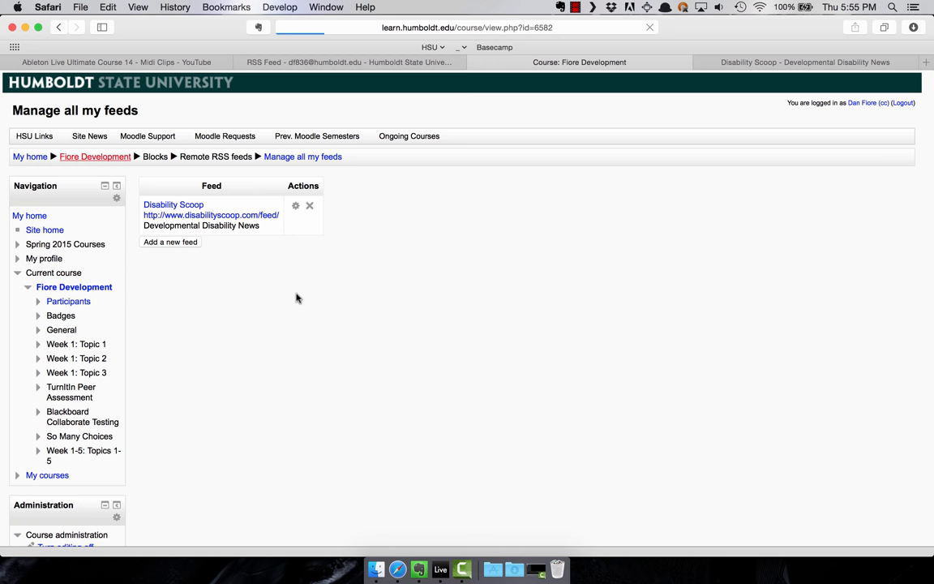
scroll(296, 298, "down", 10)
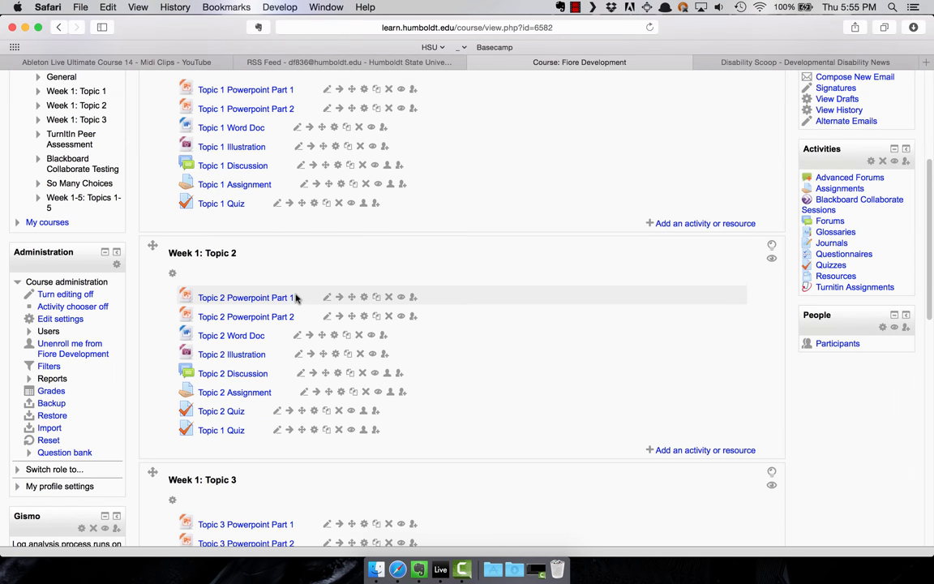
scroll(296, 299, "down", 8)
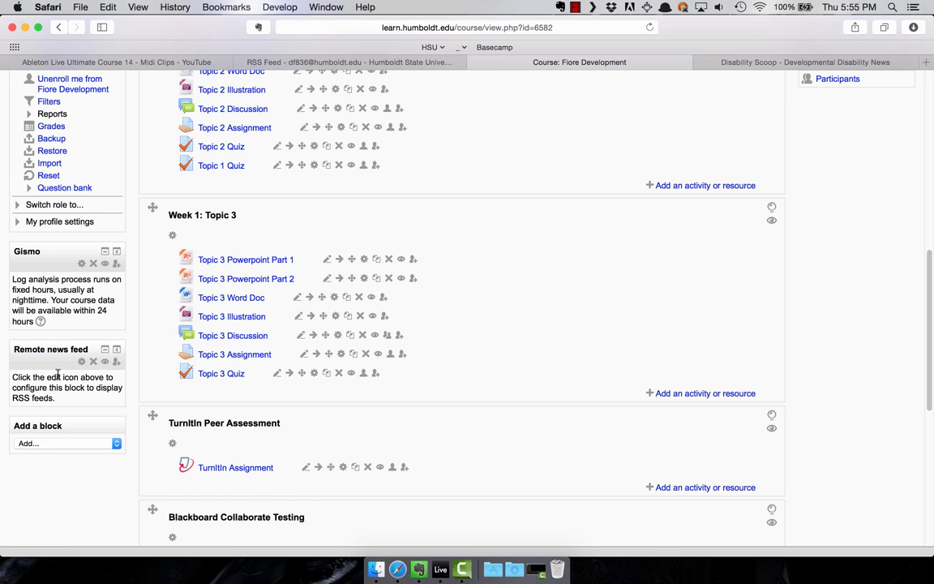
left_click(81, 361)
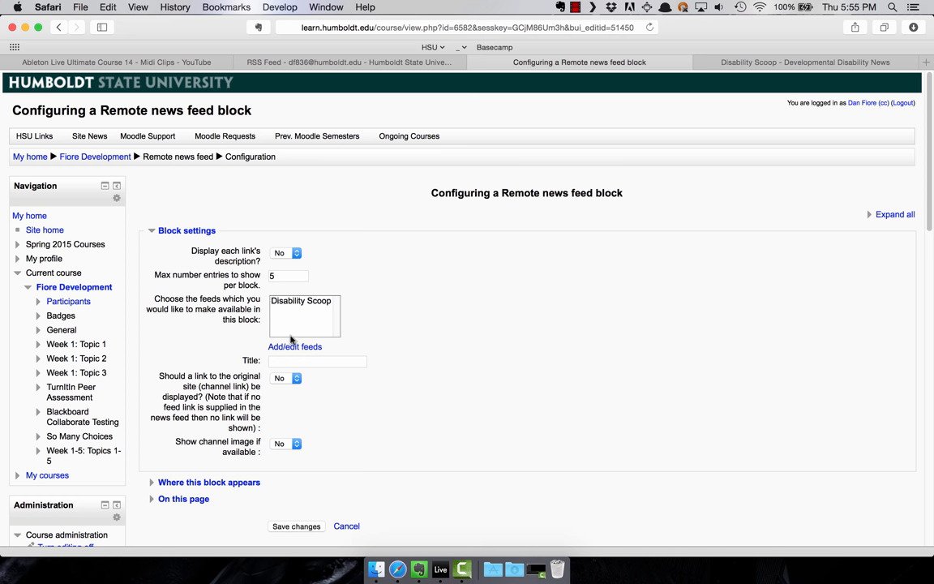
Step: Select the Disability Scoop feed, set 'Display each link's description' to Yes, and save
left_click(279, 304)
left_click(427, 319)
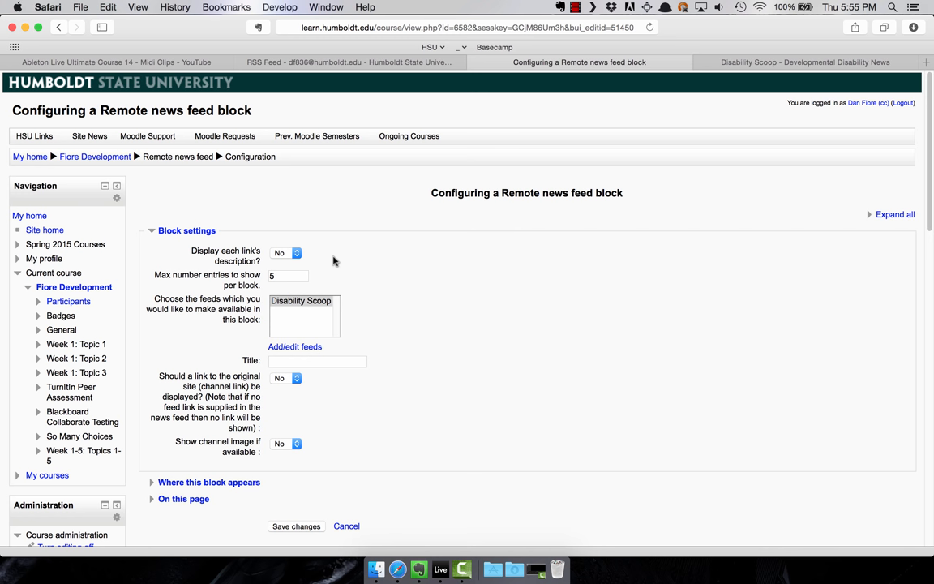
left_click(288, 253)
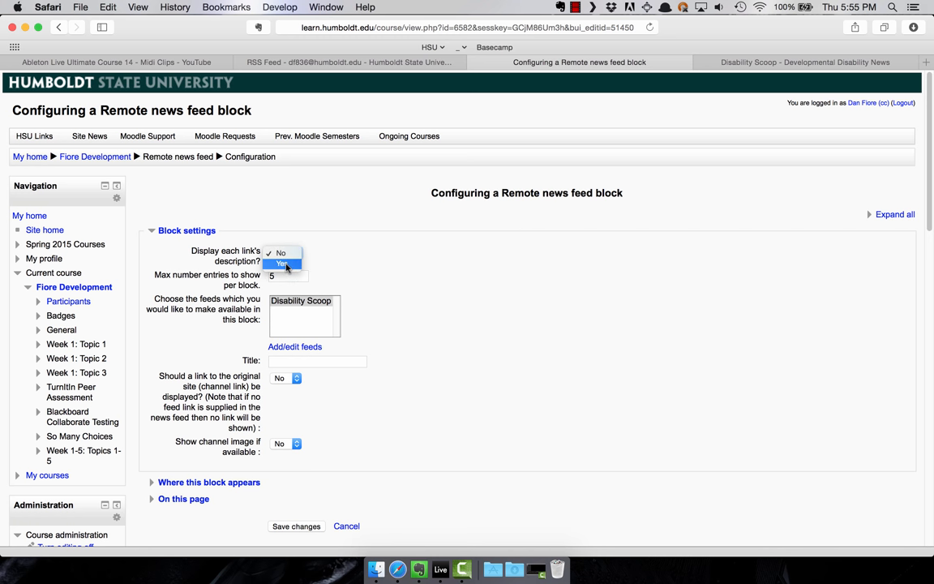
left_click(286, 265)
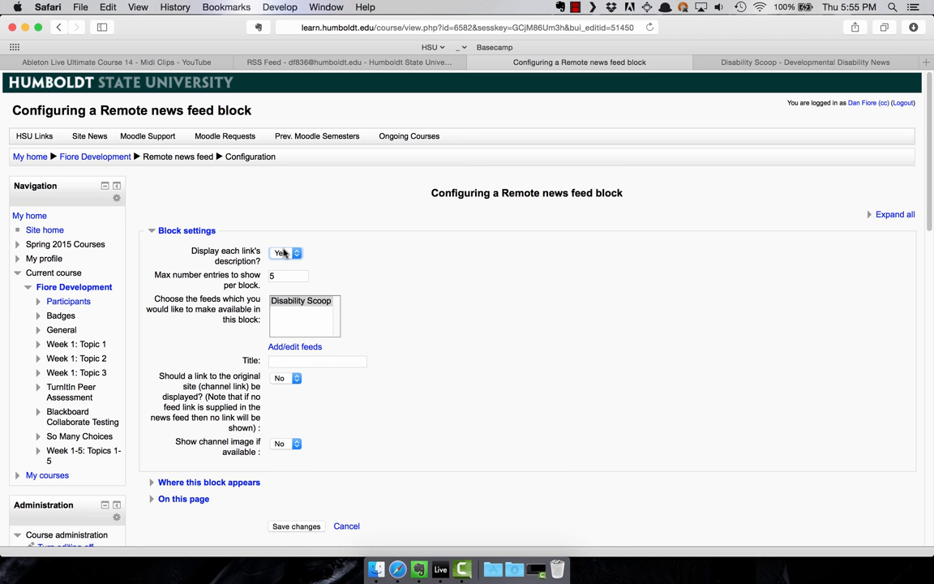
left_click(295, 527)
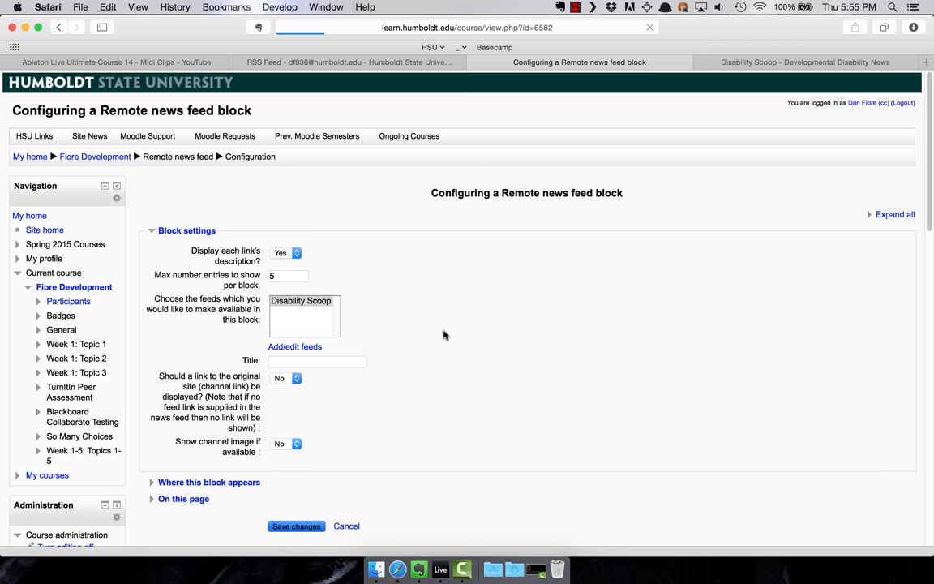
scroll(444, 335, "down", 5)
scroll(444, 335, "down", 3)
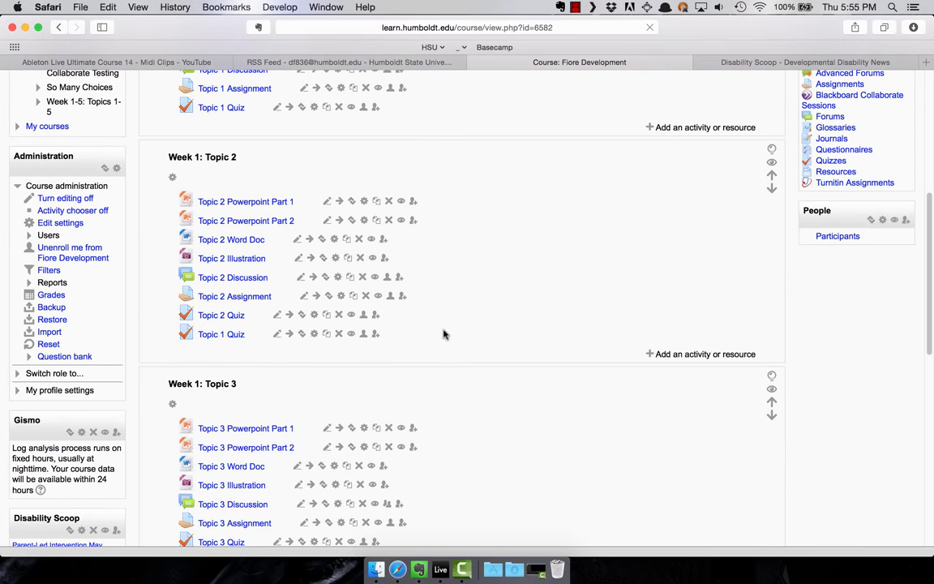
scroll(444, 335, "down", 5)
scroll(443, 335, "down", 3)
scroll(443, 334, "down", 3)
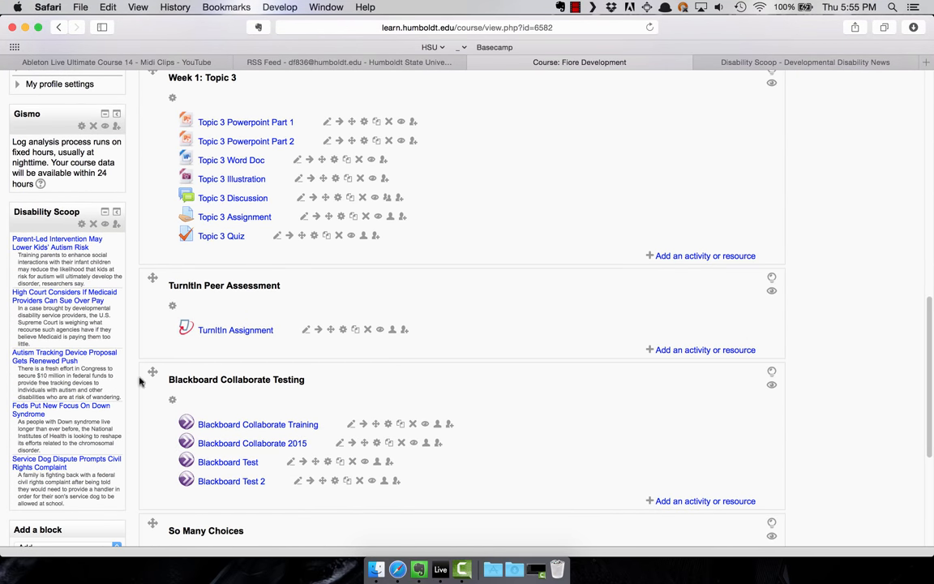
scroll(81, 325, "down", 1)
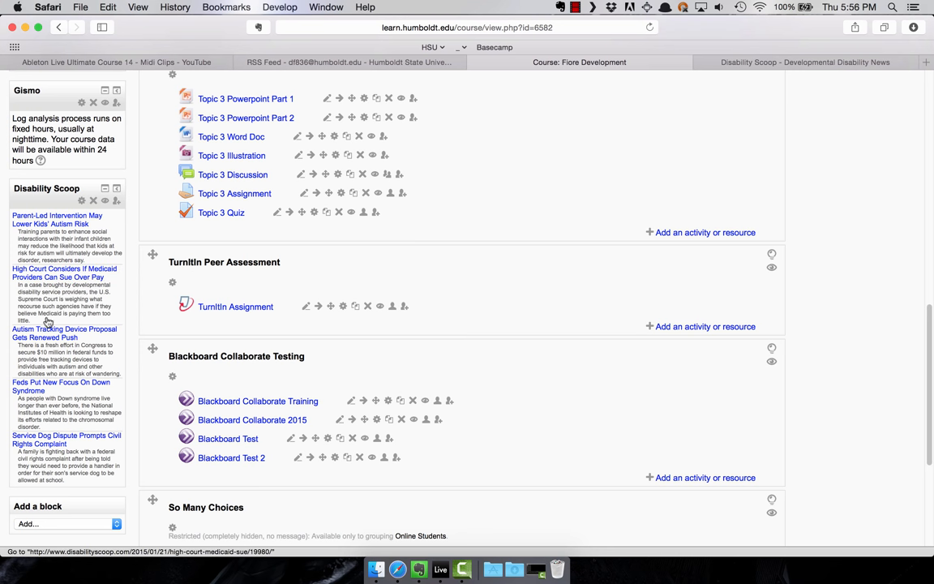
Step: Open the 'Feds Put New Focus On Down Syndrome' headline from the Disability Scoop block
left_click(32, 393)
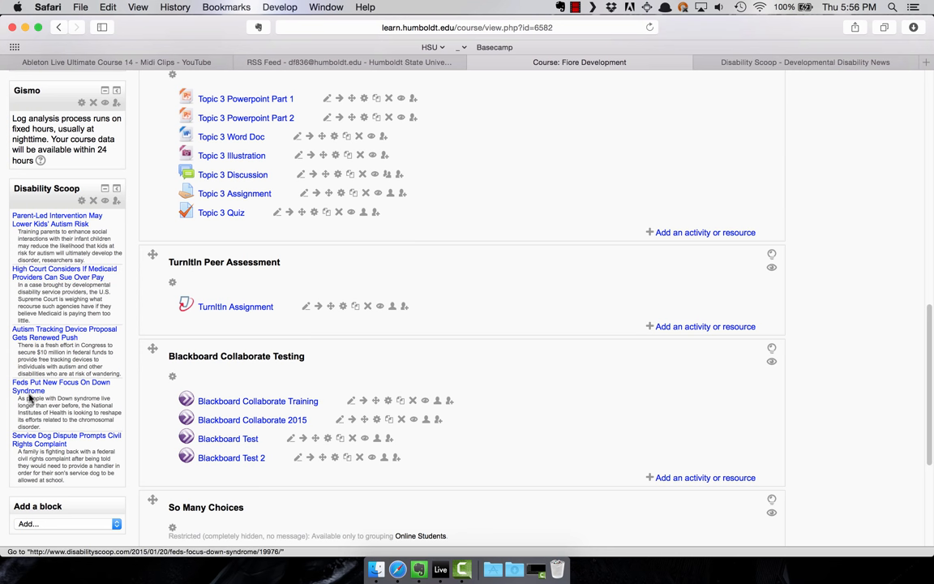